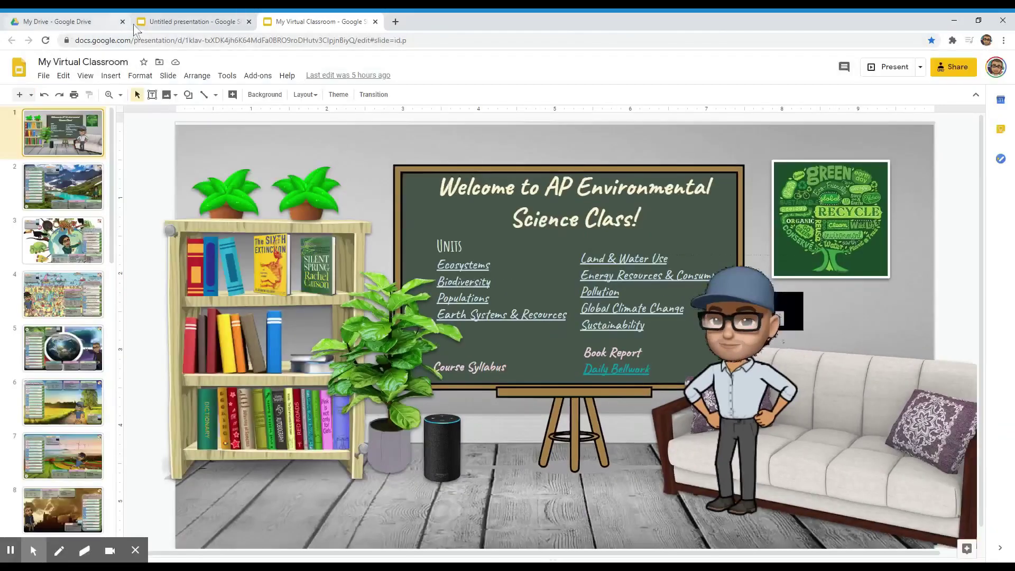
# Step: Create a new blank Google Slides presentation via File > New > Presentation
pyautogui.click(40, 81)
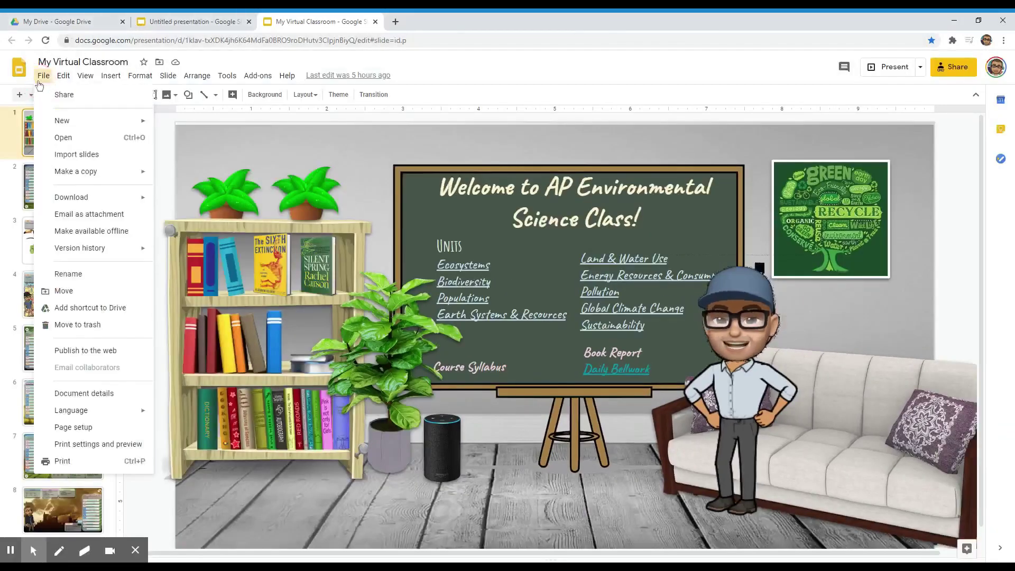
pyautogui.moveTo(88, 125)
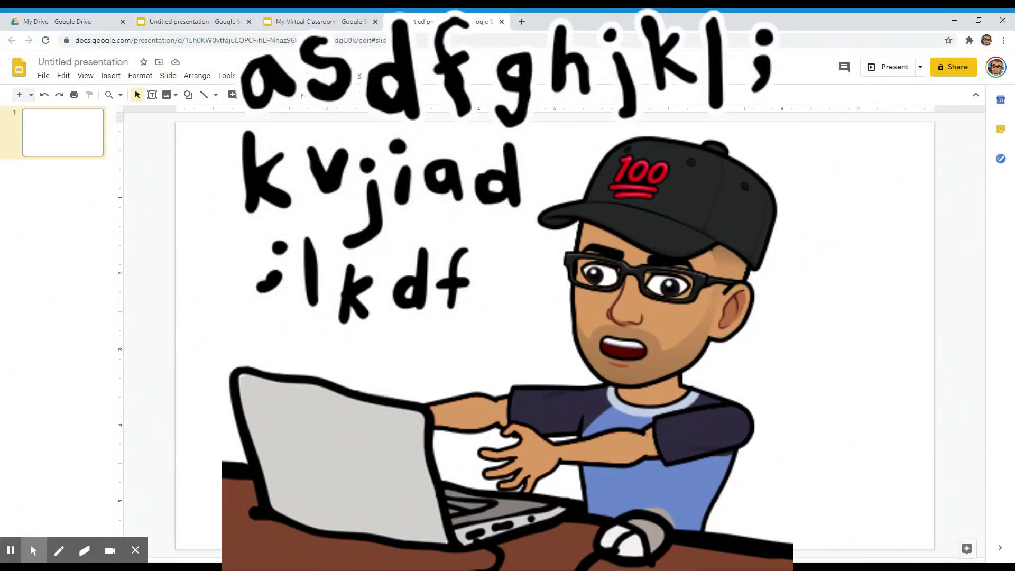
# Step: Search Google Images for 'cell analogy labeling' and copy the Cell Analogy (HOUSE) picture
pyautogui.click(522, 21)
pyautogui.write('cell')
pyautogui.press('Return')
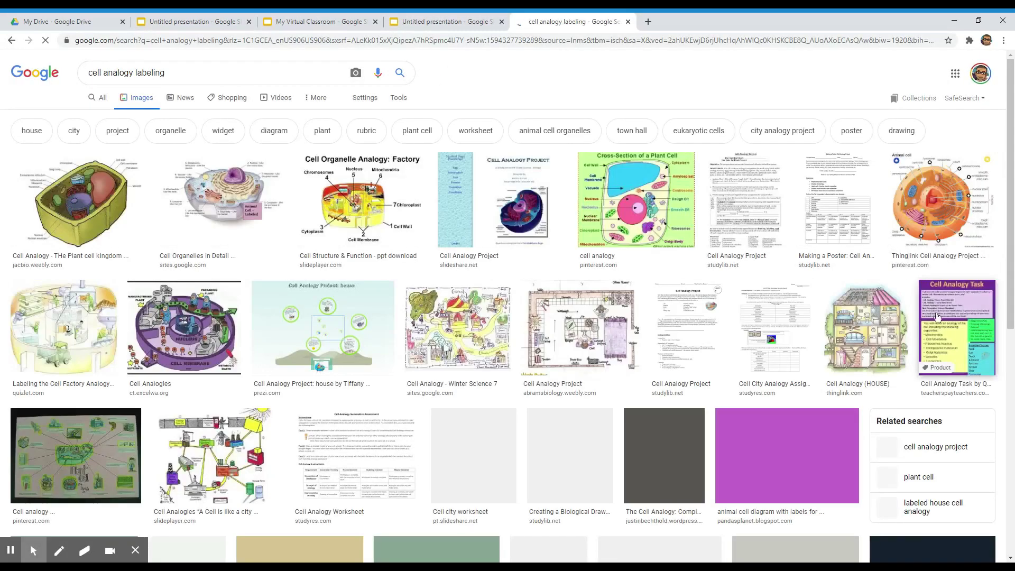
pyautogui.click(869, 318)
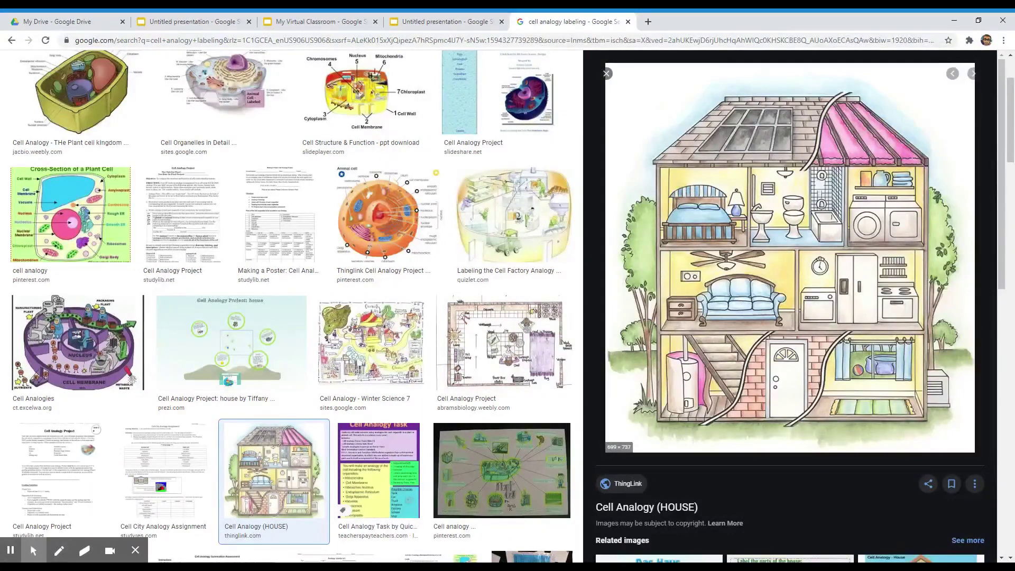
pyautogui.click(844, 243)
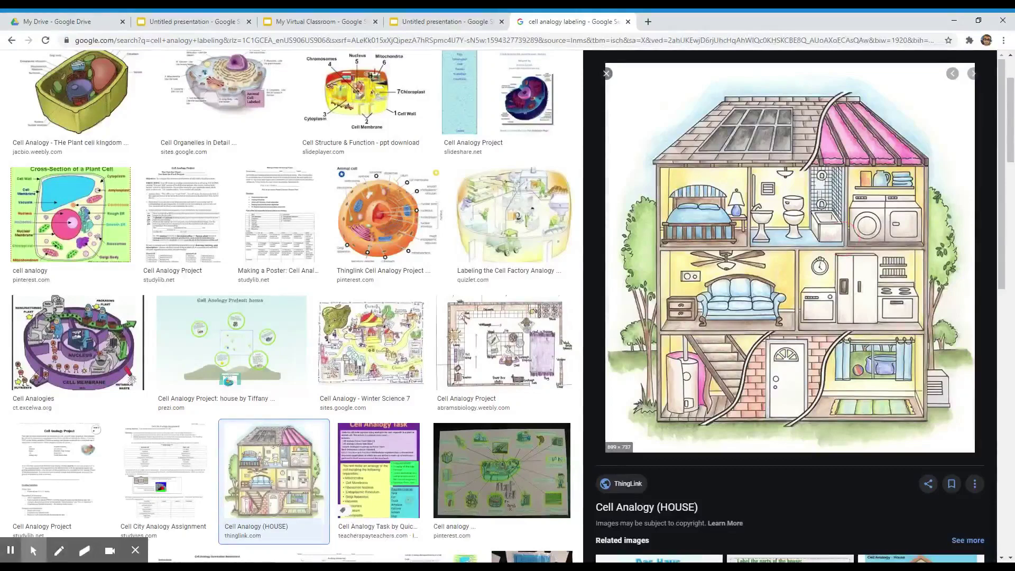
# Step: Paste the copied house picture onto the blank slide, then move and resize it into place
pyautogui.hotkey('ctrl', 'shift', 'Tab')
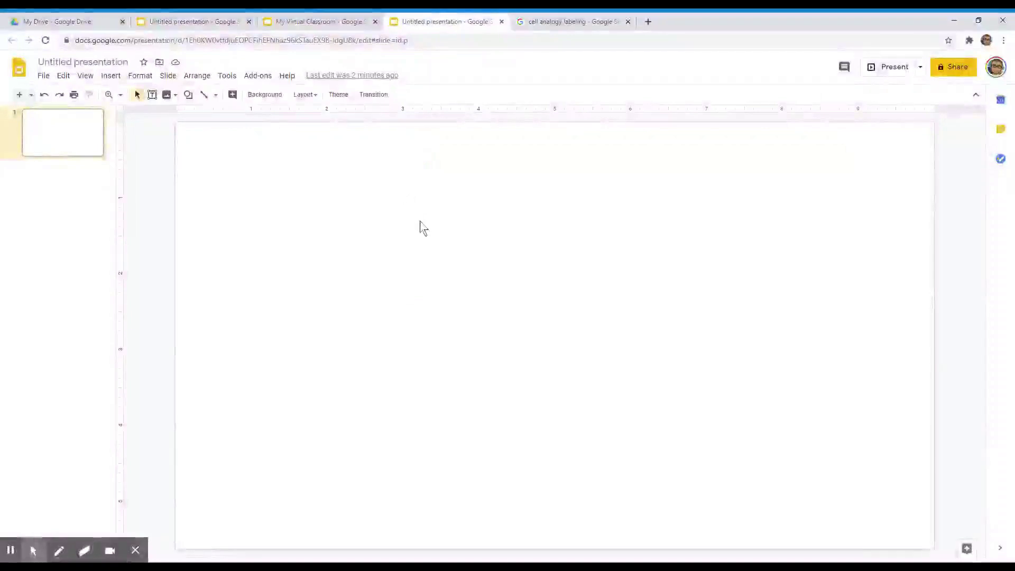
pyautogui.hotkey('ctrl', 'v')
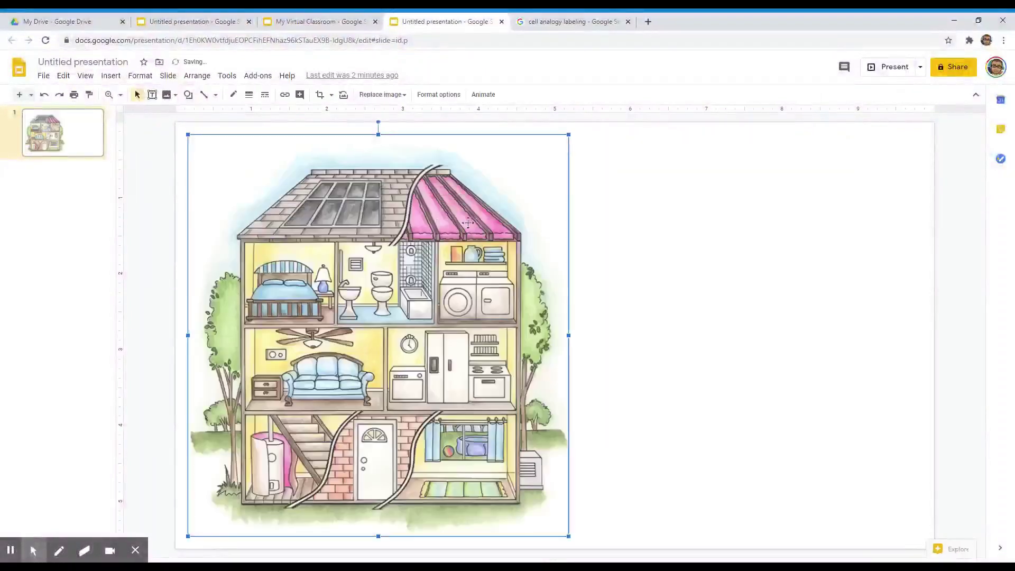
pyautogui.moveTo(458, 212); pyautogui.dragTo(614, 229)
pyautogui.moveTo(344, 147); pyautogui.dragTo(367, 164)
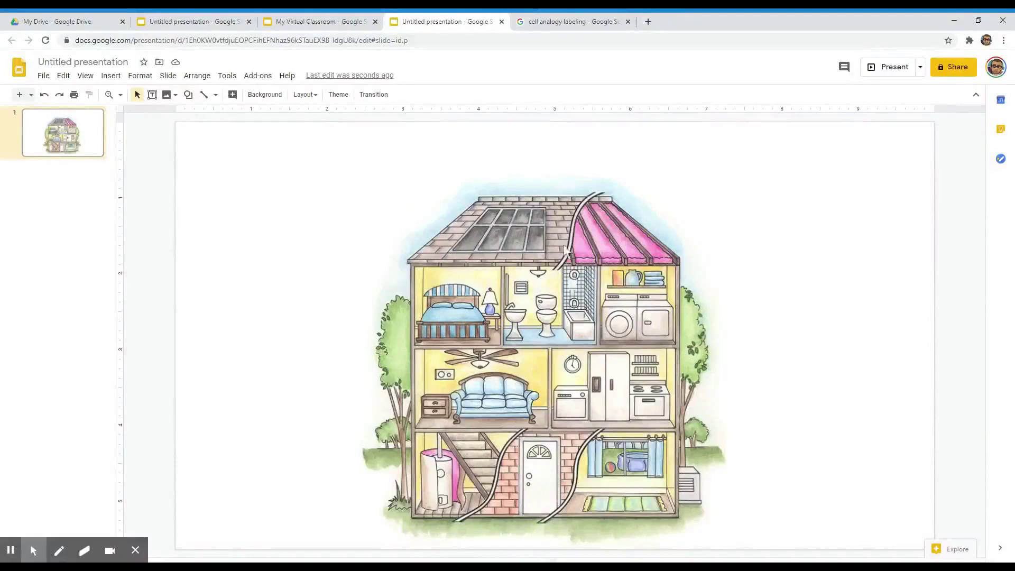
# Step: Add a text box above the house with middle vertical alignment in bold Caveat
pyautogui.click(111, 76)
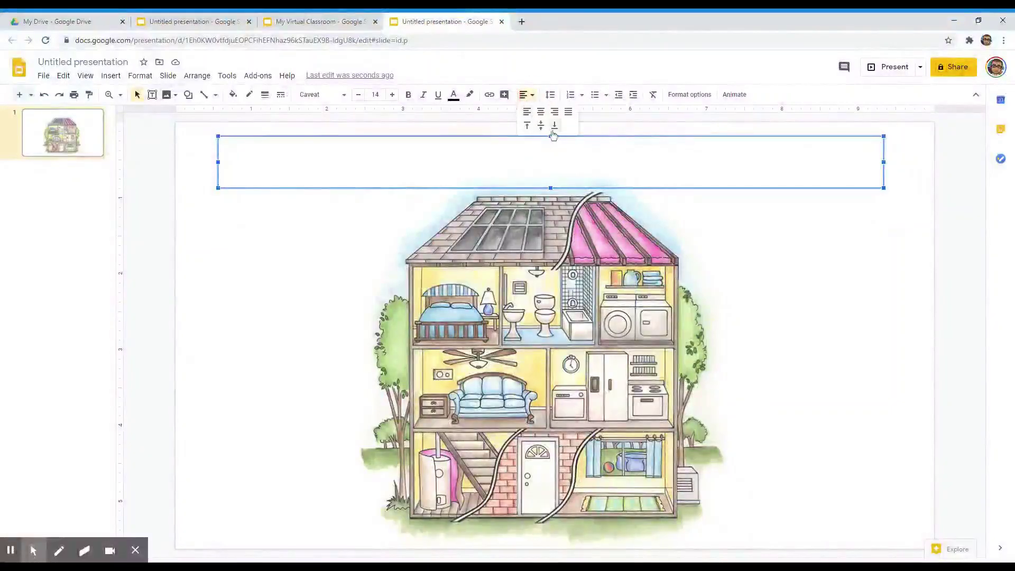
pyautogui.click(541, 125)
pyautogui.click(345, 96)
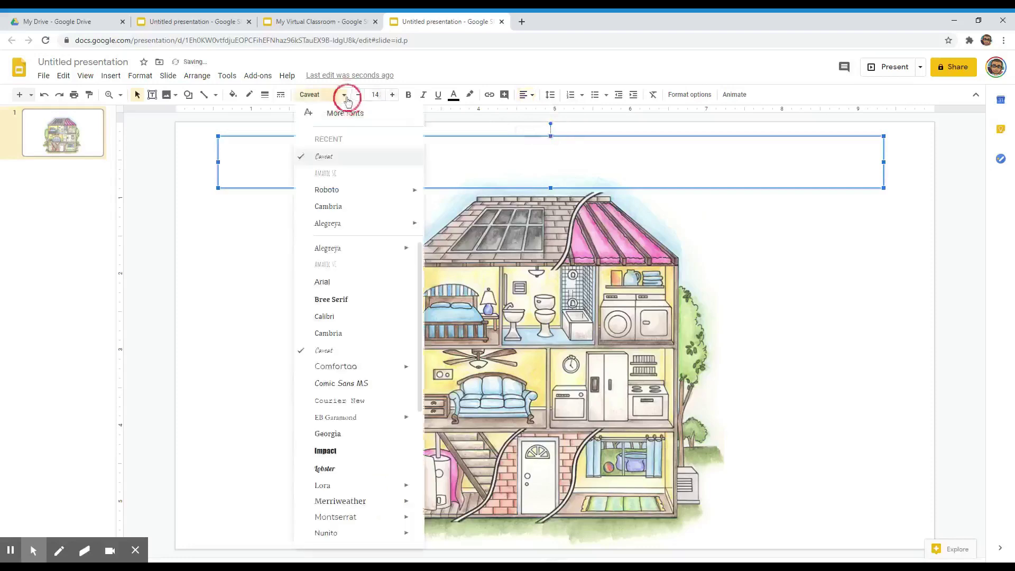
pyautogui.click(332, 157)
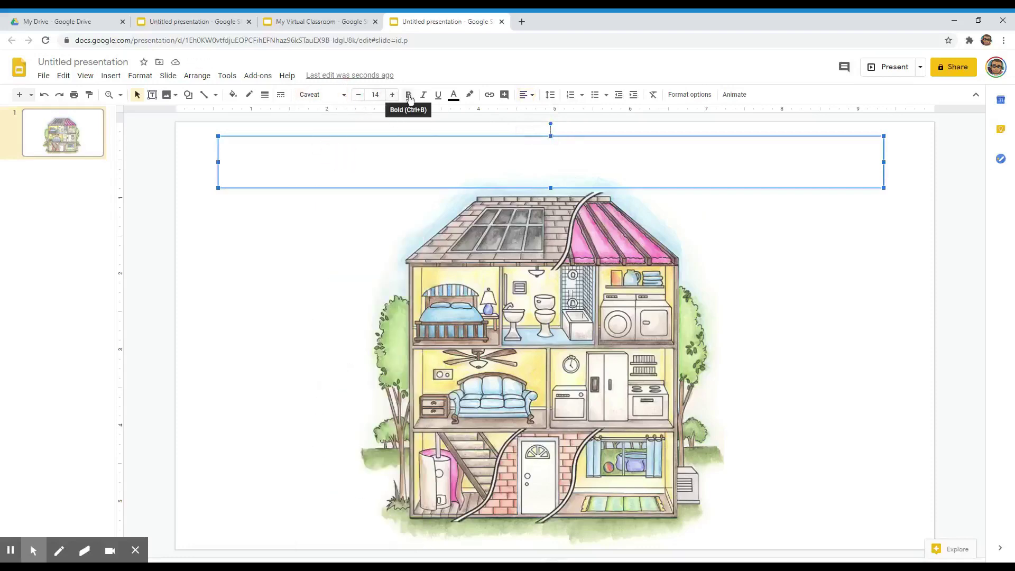
pyautogui.click(409, 96)
pyautogui.click(389, 157)
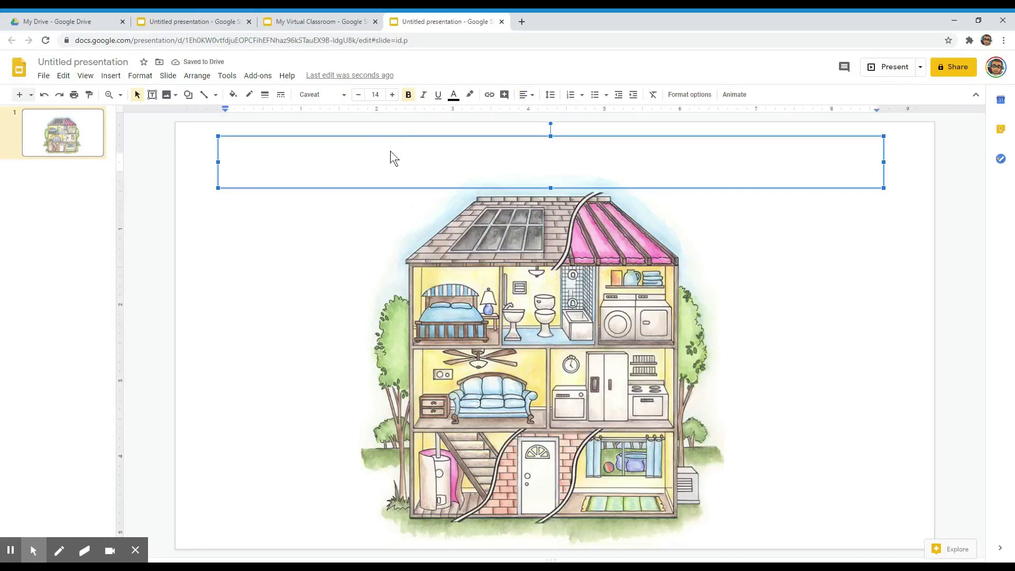
# Step: Type the drag-and-match instructions with the Quiz page analogy, ending 'represent the cell part.'
pyautogui.write('Drfa')
pyautogui.press('BackSpace')
pyautogui.press('BackSpace')
pyautogui.write('ag')
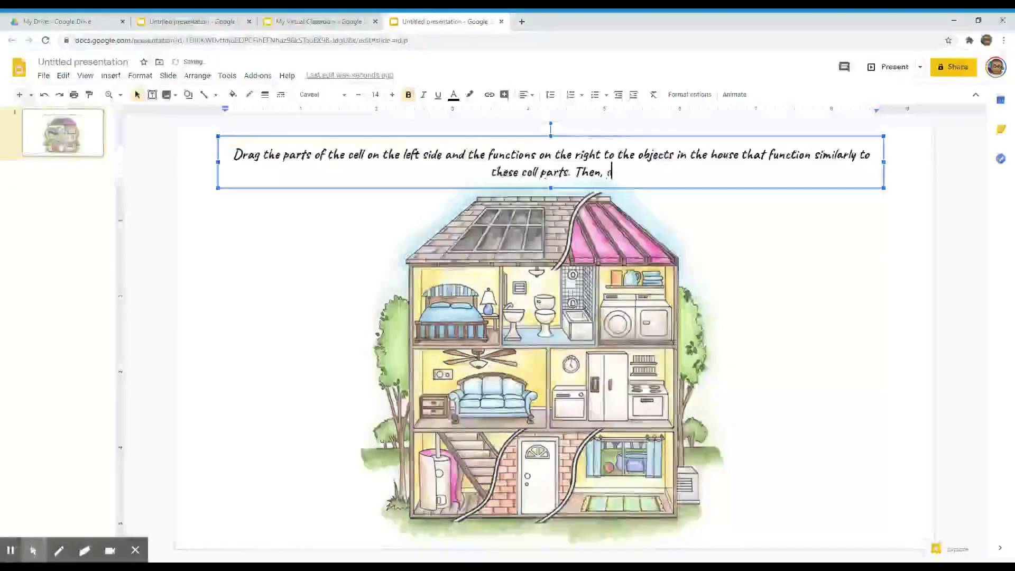
pyautogui.write('lick g')
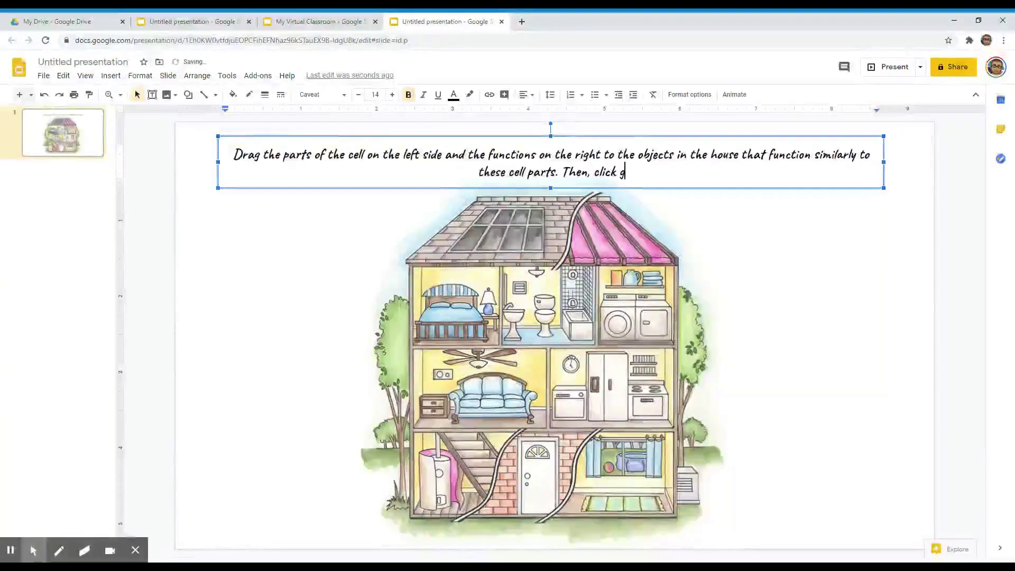
pyautogui.write('o to the Q')
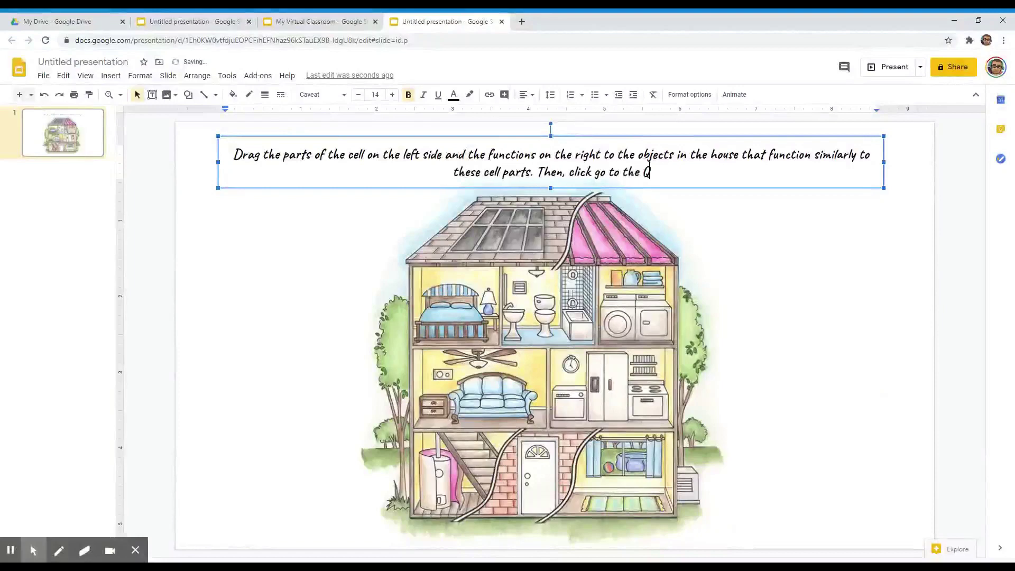
pyautogui.write('uiz page')
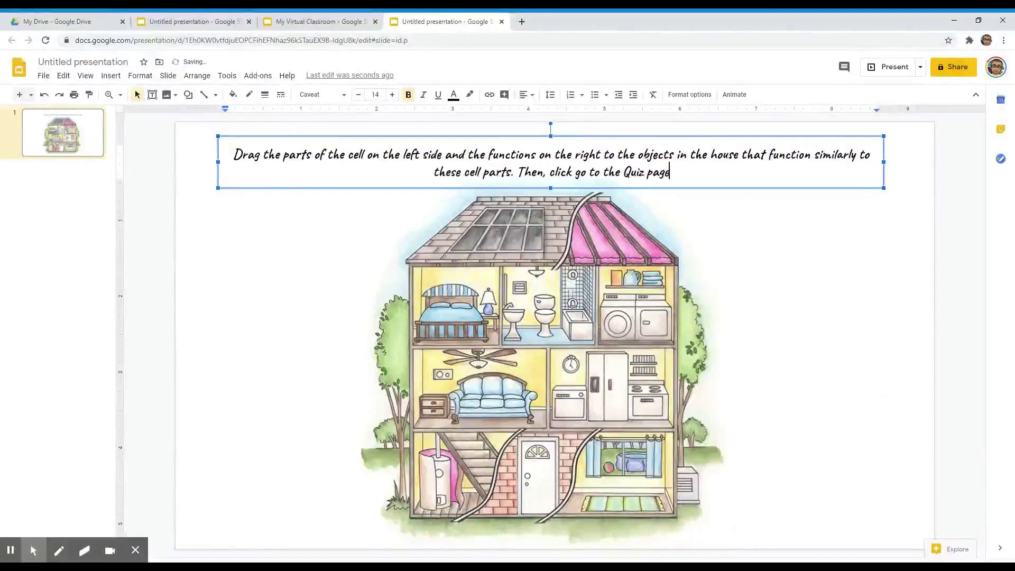
pyautogui.write('to')
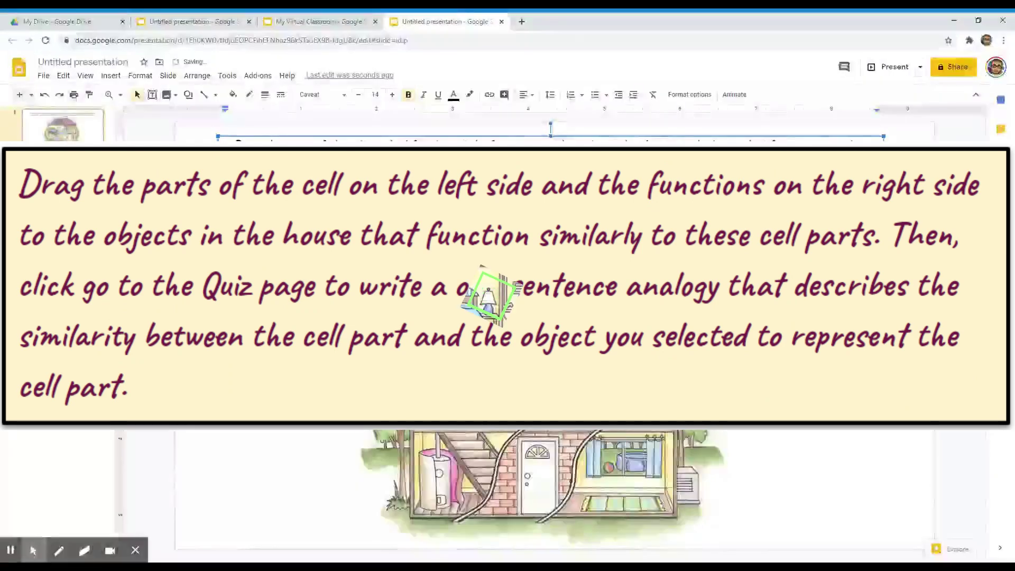
pyautogui.write('part.')
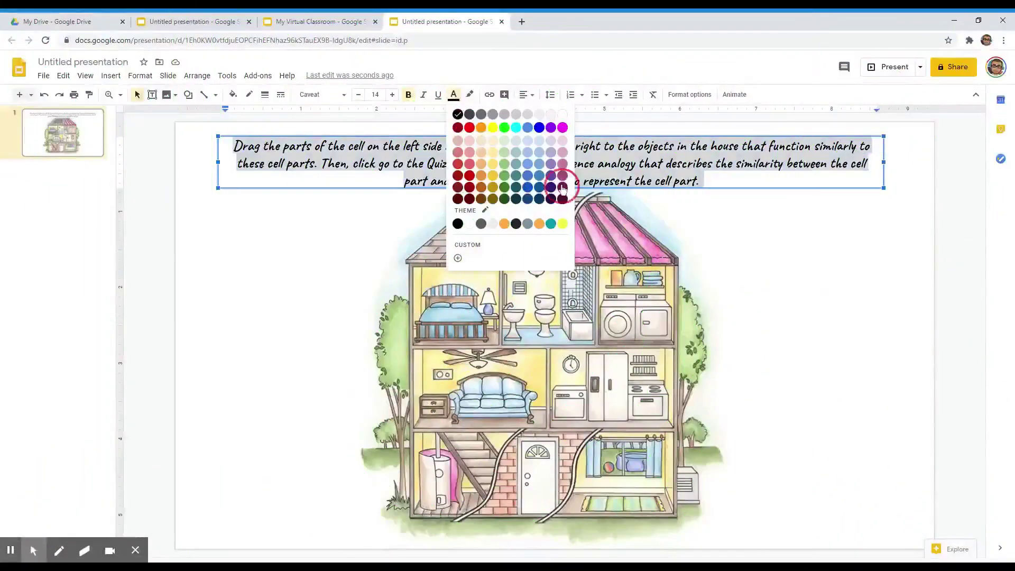
# Step: Colour the instruction text dark magenta and stretch its box across the top of the slide
pyautogui.click(563, 179)
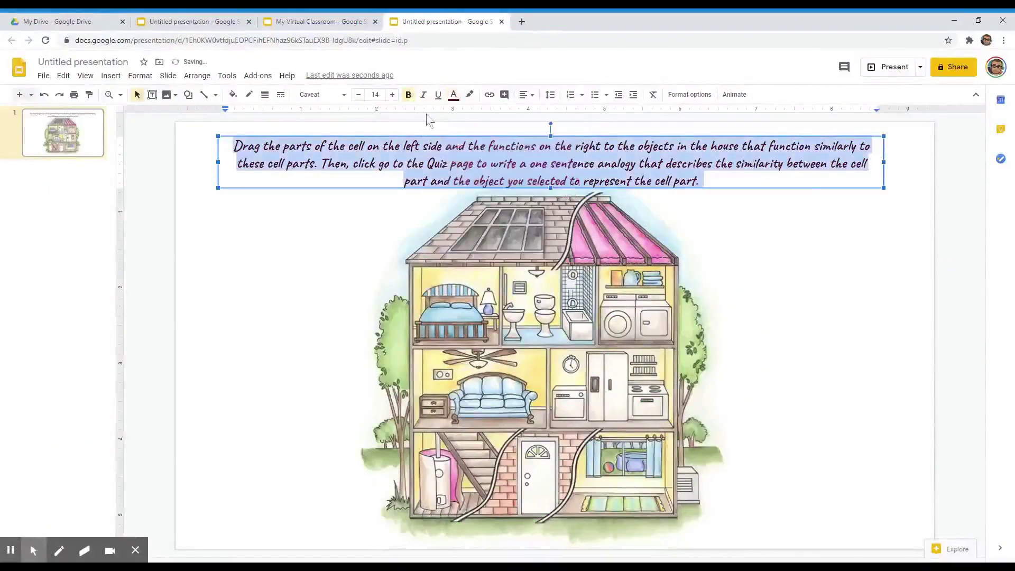
pyautogui.moveTo(383, 131); pyautogui.dragTo(349, 127)
pyautogui.moveTo(850, 159); pyautogui.dragTo(924, 159)
pyautogui.click(770, 294)
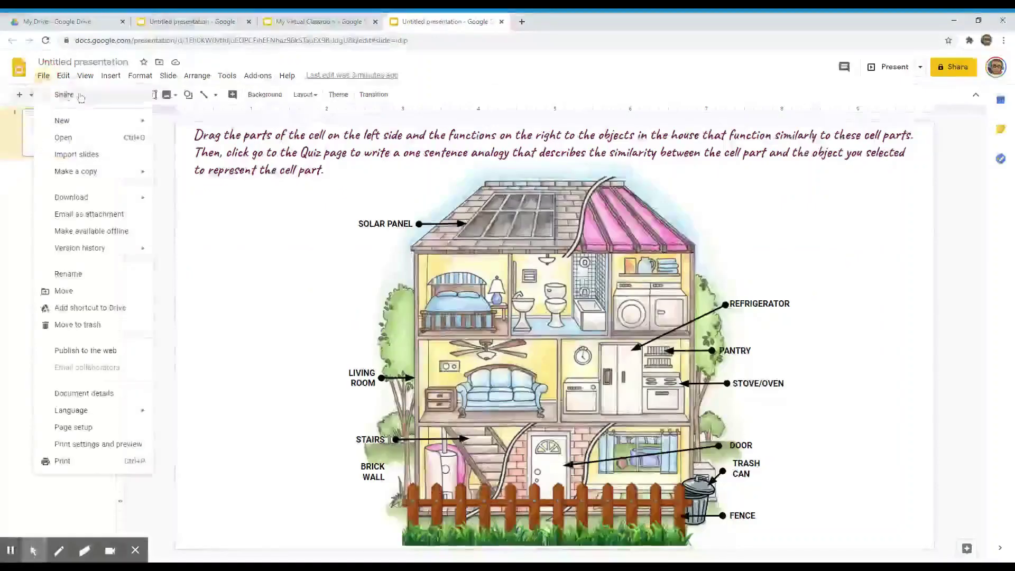
# Step: Download the current slide as a PNG image and open the downloaded file
pyautogui.moveTo(139, 205)
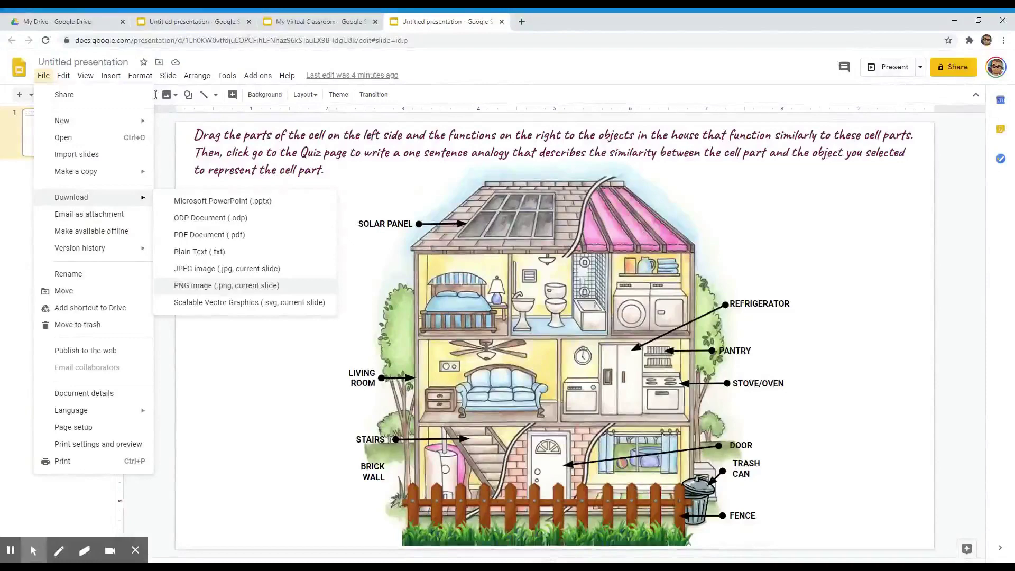
pyautogui.click(232, 287)
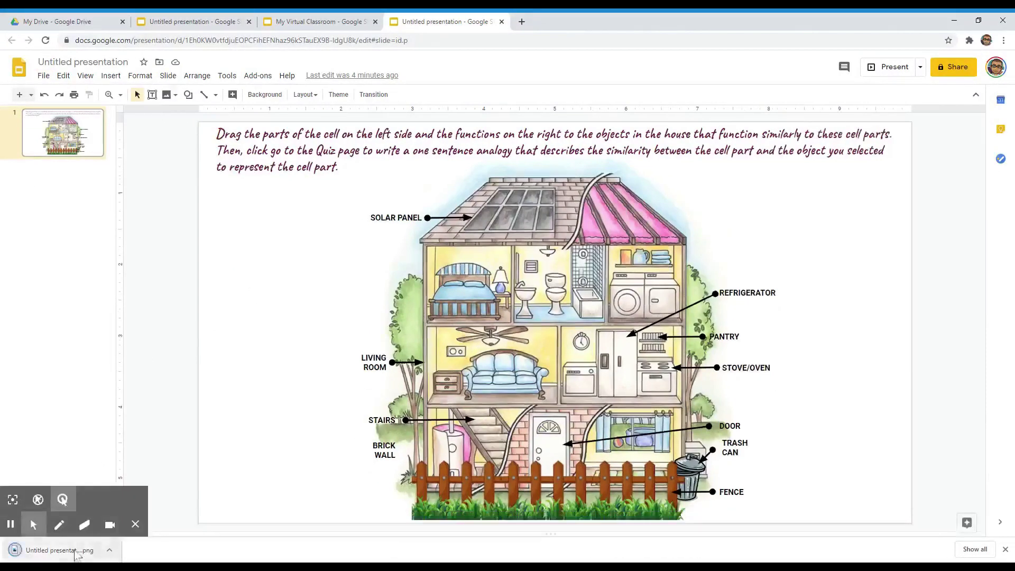
pyautogui.click(76, 554)
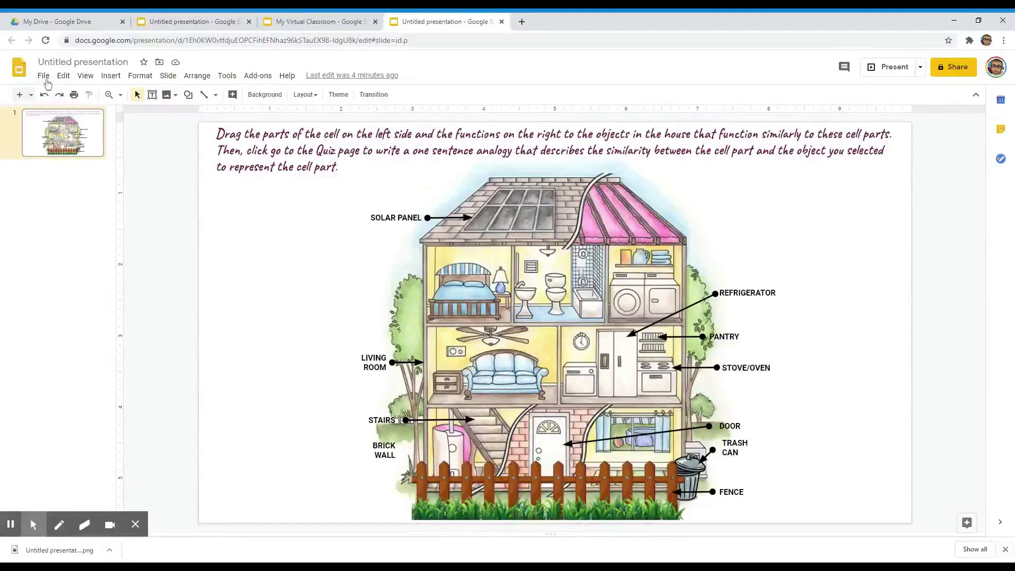
# Step: Start a new presentation and set the downloaded labelled house image as its slide background
pyautogui.click(43, 76)
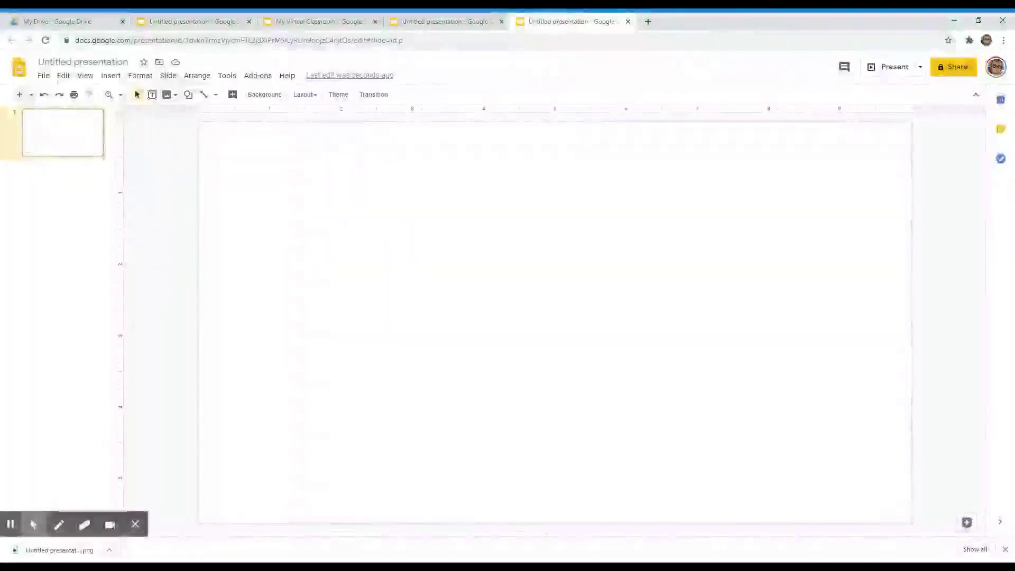
pyautogui.click(274, 97)
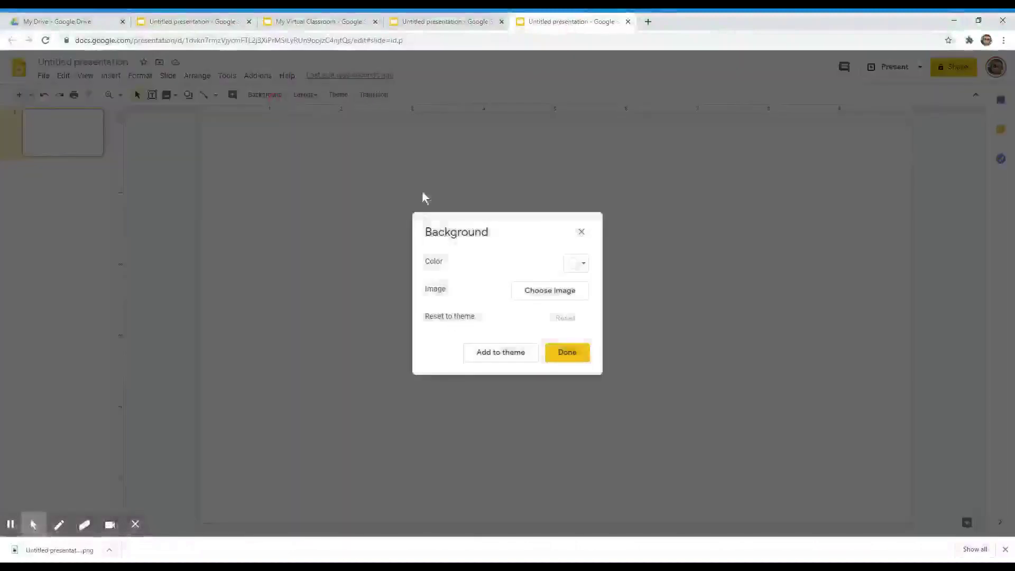
pyautogui.click(552, 301)
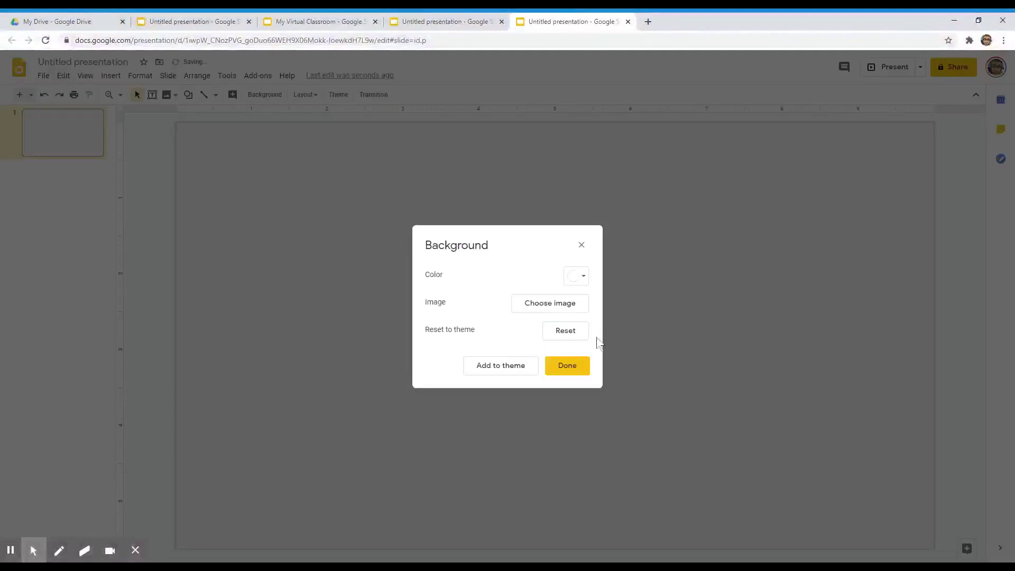
pyautogui.click(569, 374)
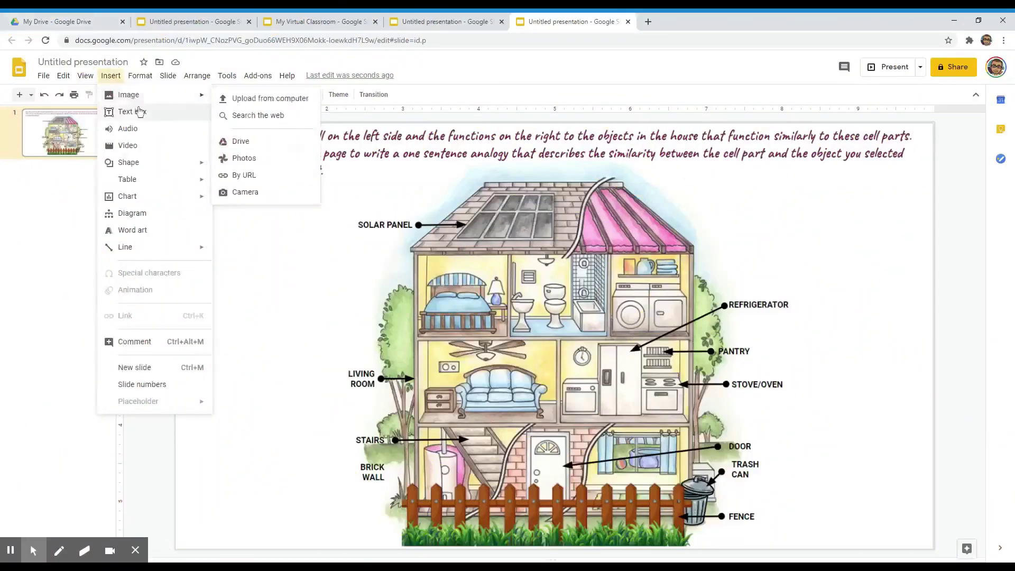
# Step: Draw a centred 'Cell membrane' text box left of the solar panel in bold Amatic SC
pyautogui.click(140, 111)
pyautogui.moveTo(269, 235); pyautogui.dragTo(355, 275)
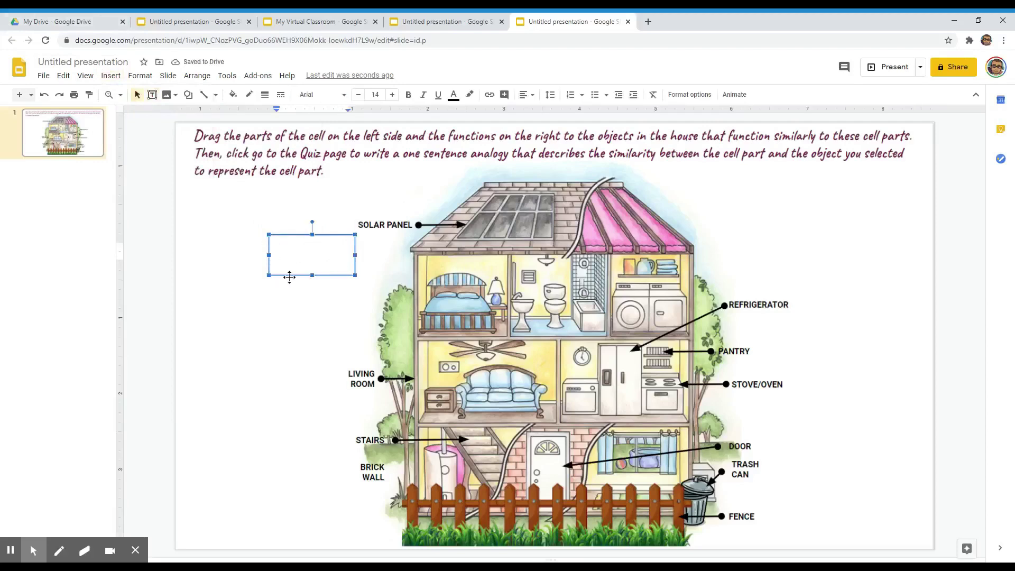
pyautogui.write('Cell membranc')
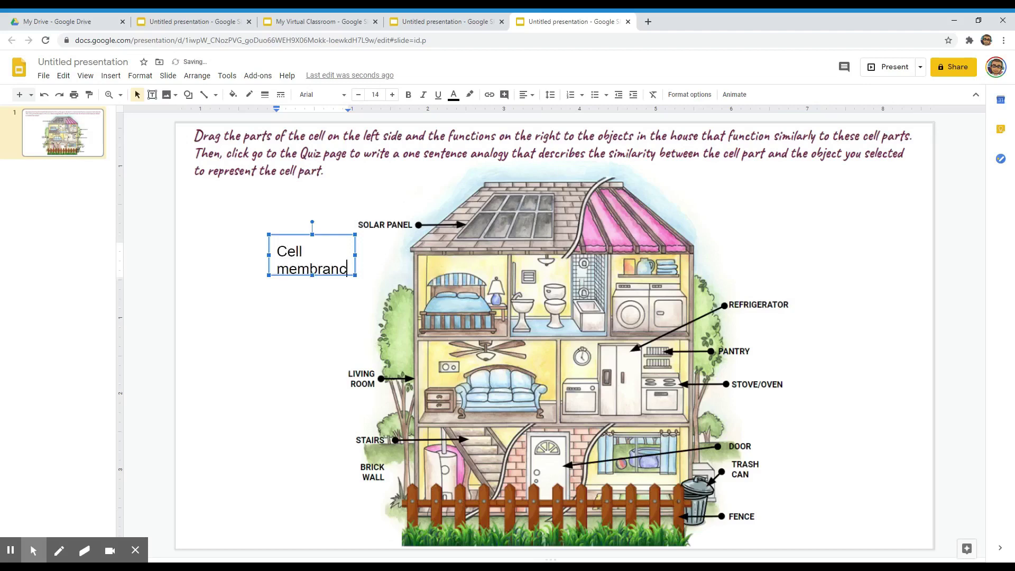
pyautogui.press('Escape')
pyautogui.hotkey('ctrl', 'shift', 'e')
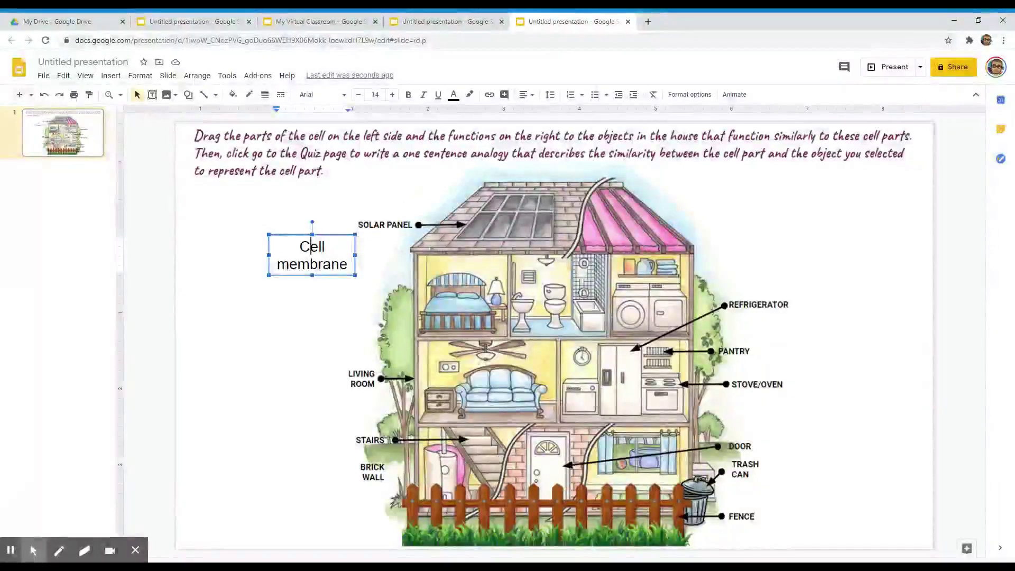
pyautogui.tripleClick(311, 246)
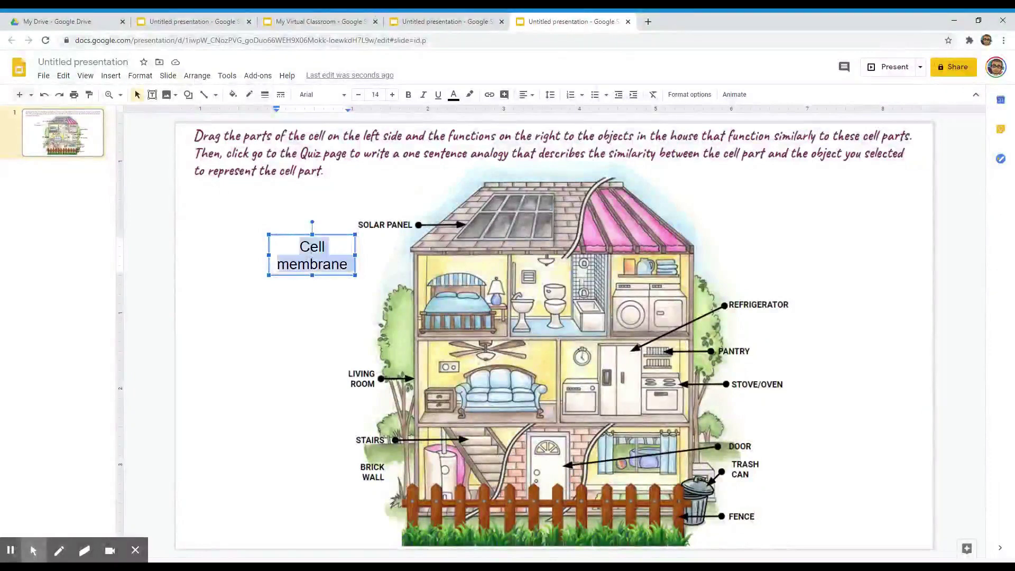
pyautogui.click(333, 95)
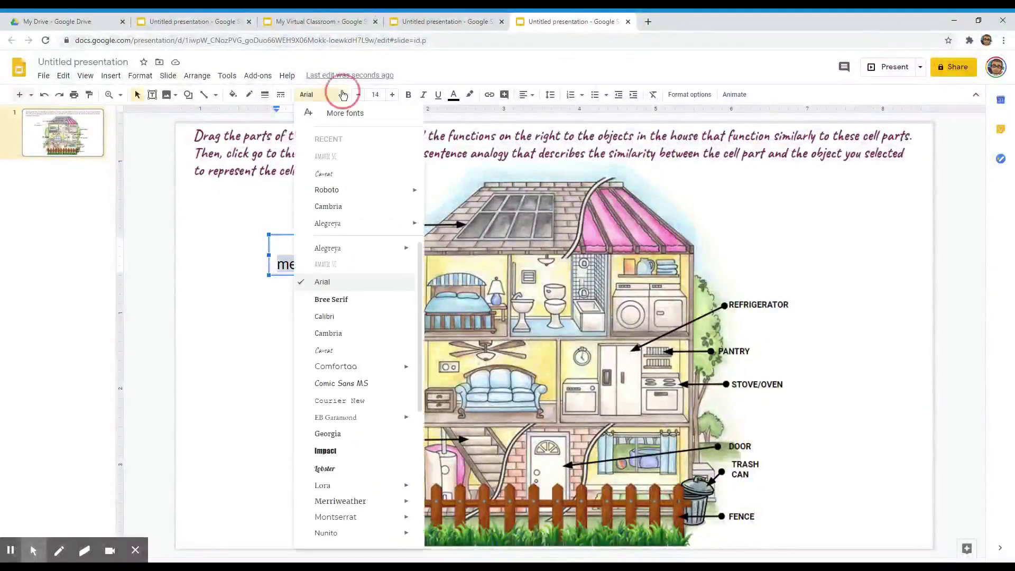
pyautogui.click(333, 158)
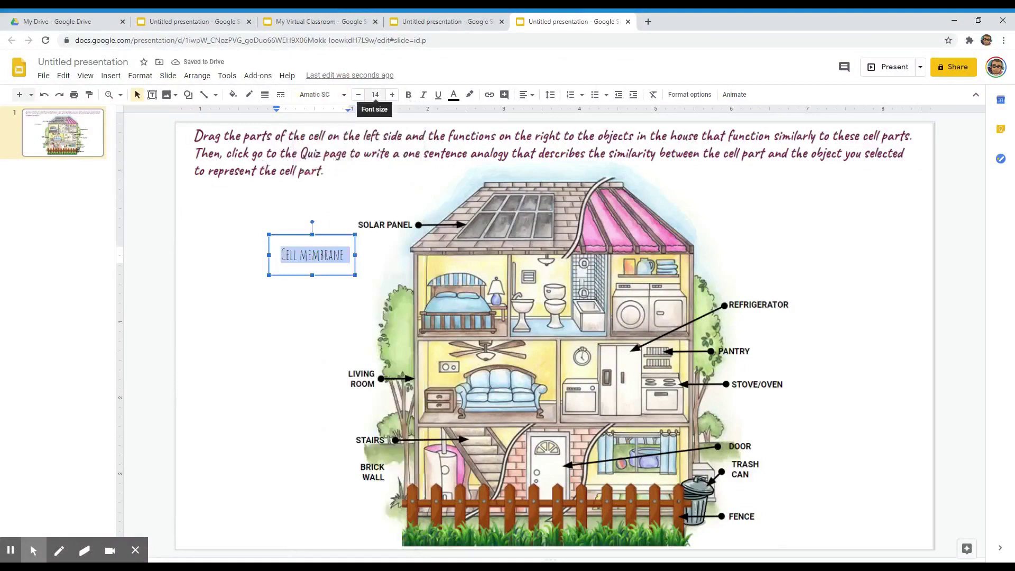
pyautogui.click(409, 95)
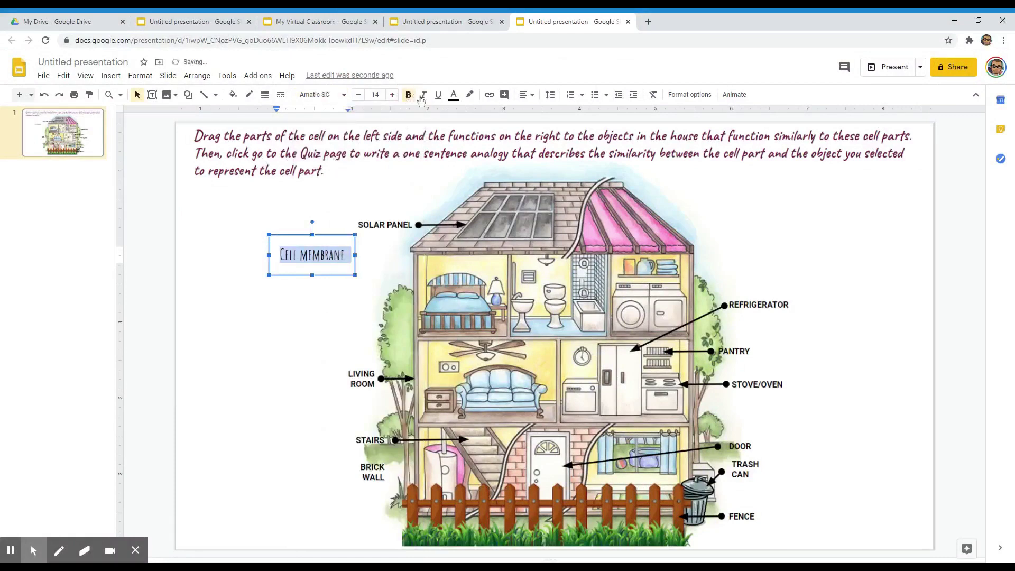
# Step: Give the Cell membrane label a 2px border and a light yellow fill
pyautogui.click(266, 96)
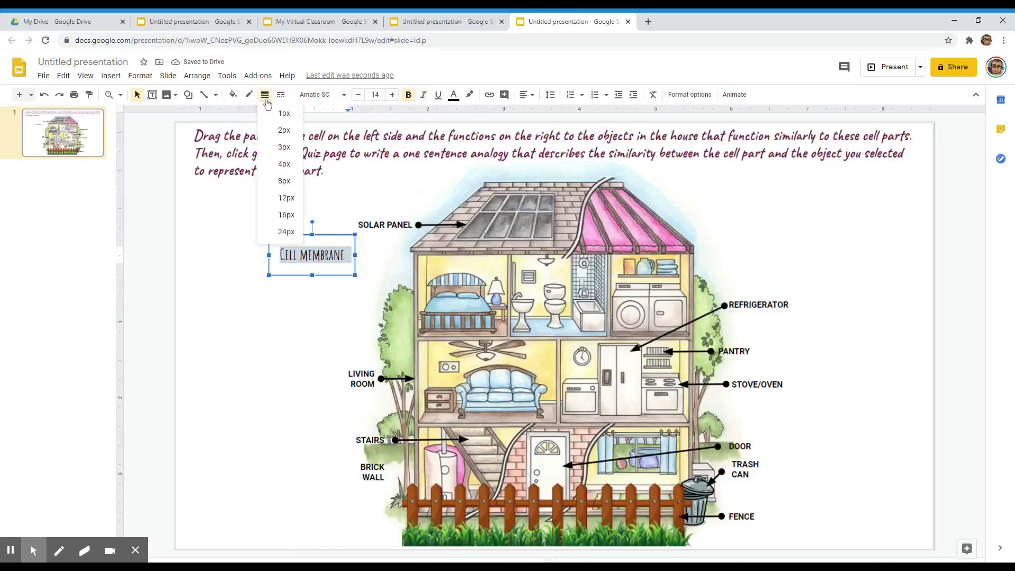
pyautogui.click(285, 131)
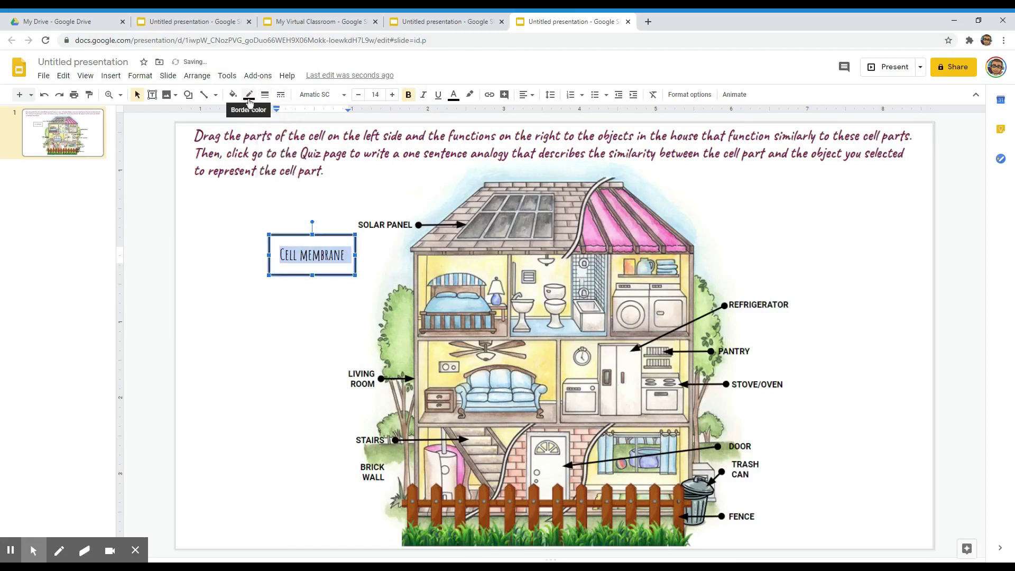
pyautogui.click(267, 312)
pyautogui.click(289, 256)
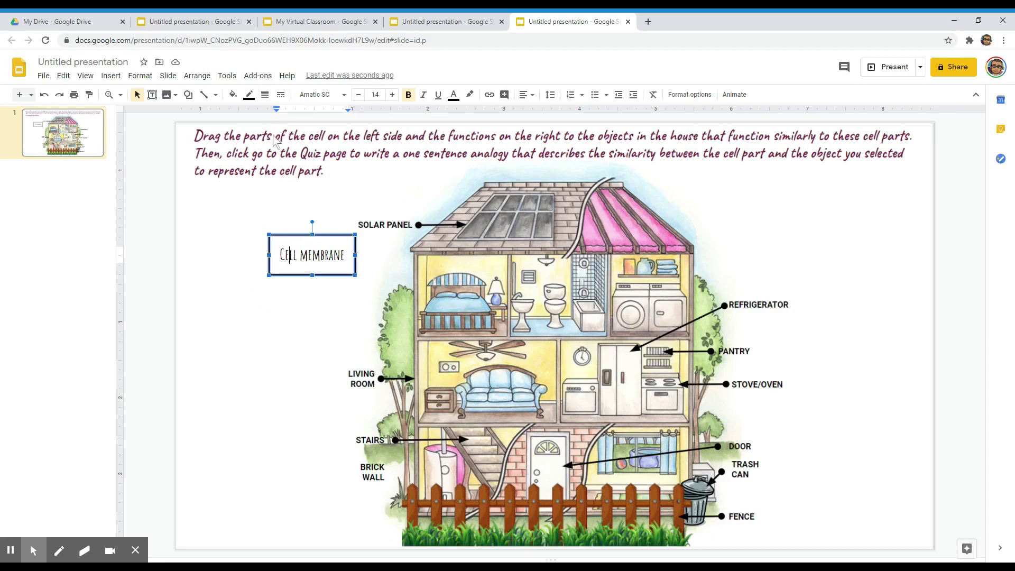
pyautogui.click(233, 96)
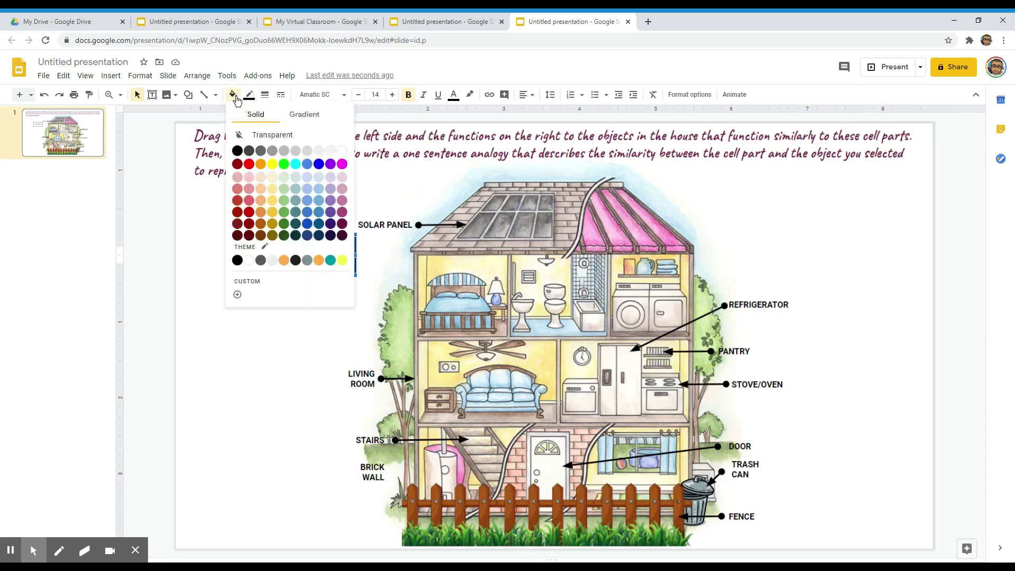
pyautogui.click(272, 183)
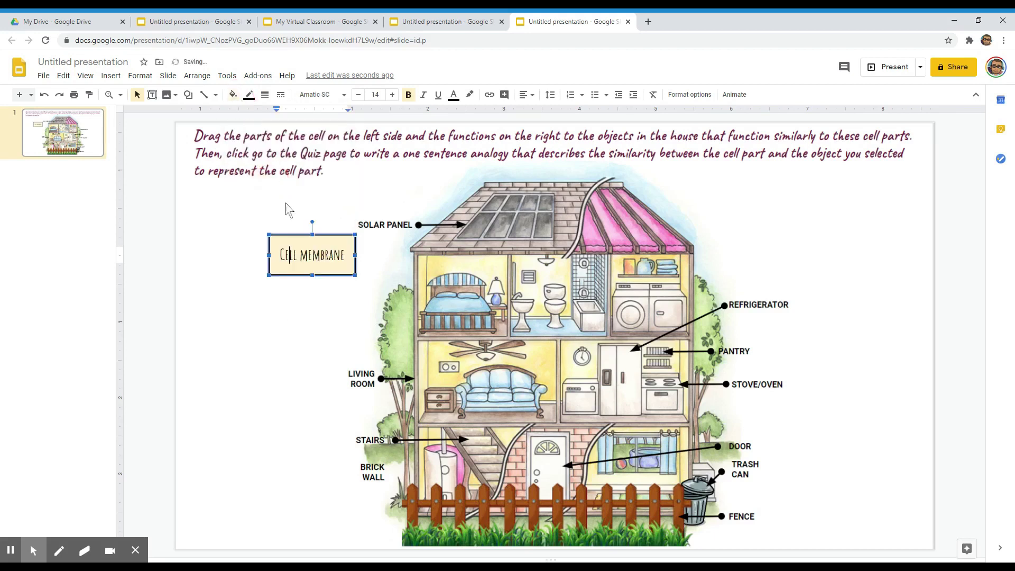
pyautogui.click(312, 330)
pyautogui.click(348, 271)
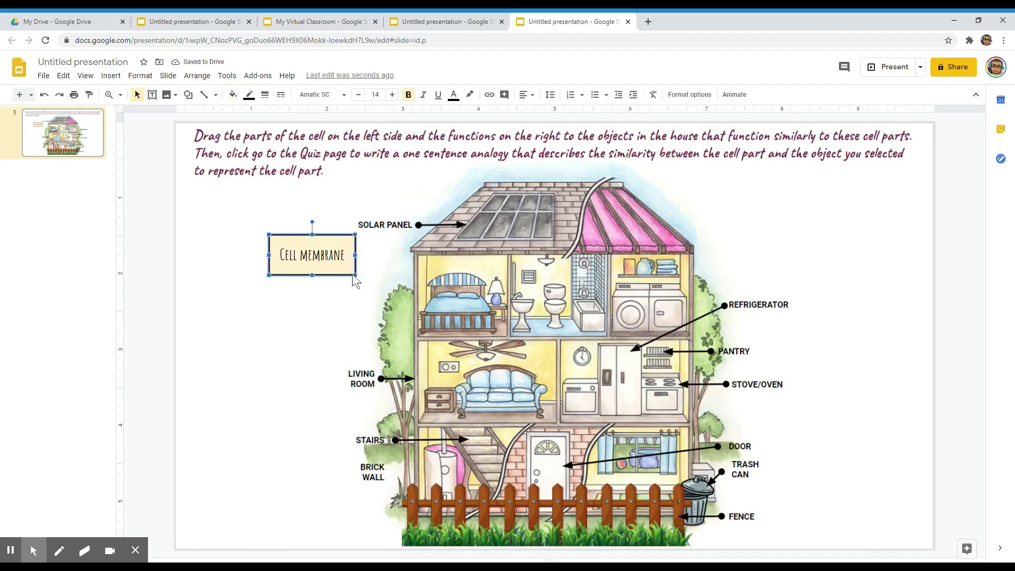
# Step: Narrow and slightly heighten the Cell membrane label so its text wraps
pyautogui.moveTo(350, 272); pyautogui.dragTo(333, 227)
pyautogui.moveTo(300, 261); pyautogui.dragTo(300, 265)
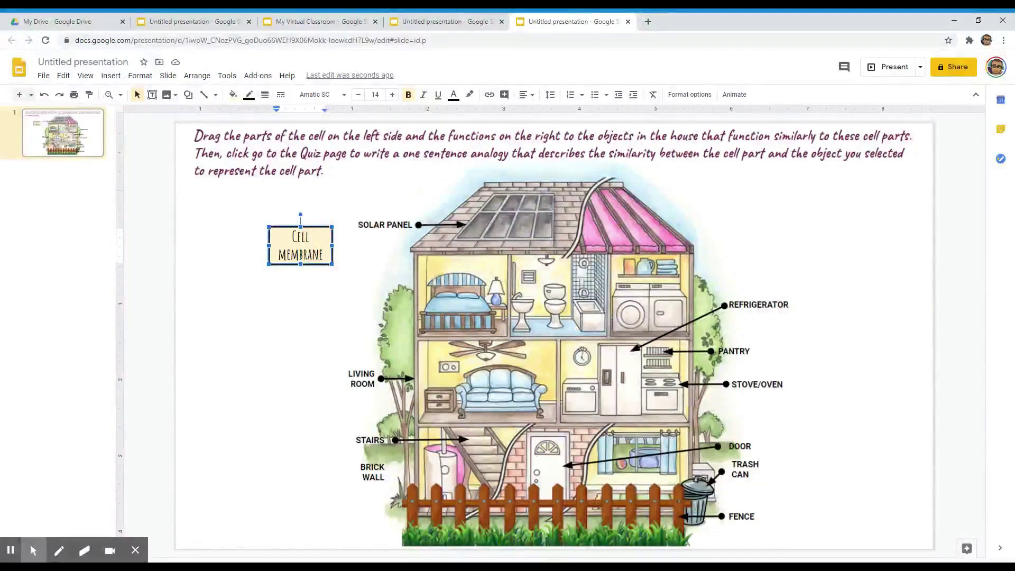
pyautogui.click(319, 228)
# Step: Paste two copies of the label below it to start the left column
pyautogui.click(321, 307)
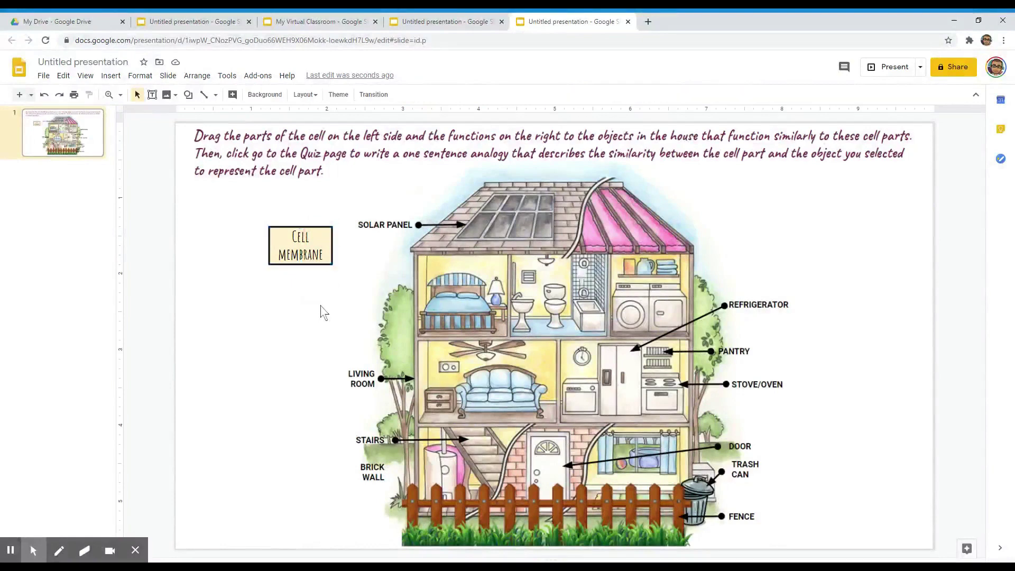
pyautogui.hotkey('ctrl', 'v')
pyautogui.click(318, 323)
pyautogui.hotkey('ctrl', 'v')
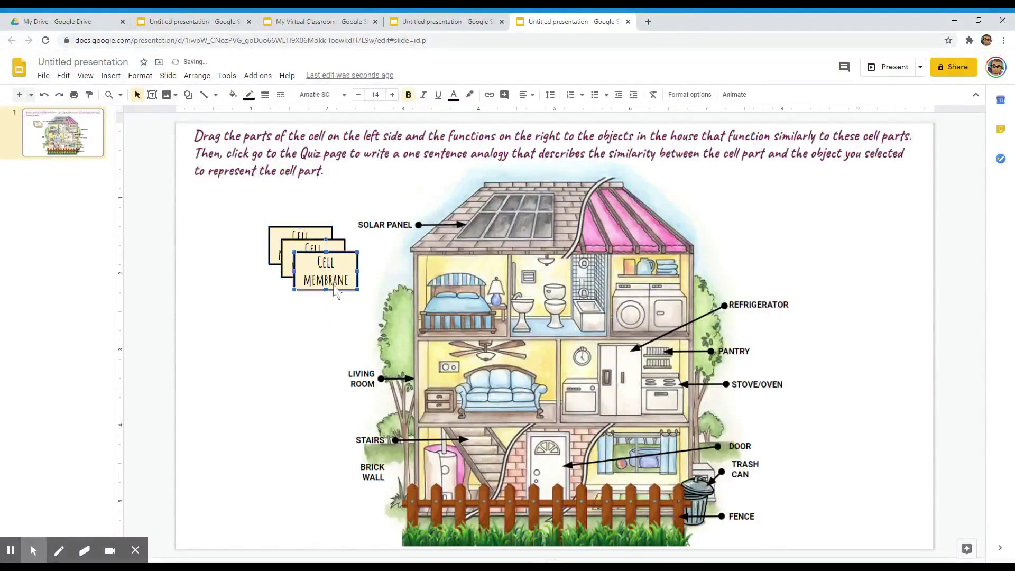
pyautogui.click(331, 322)
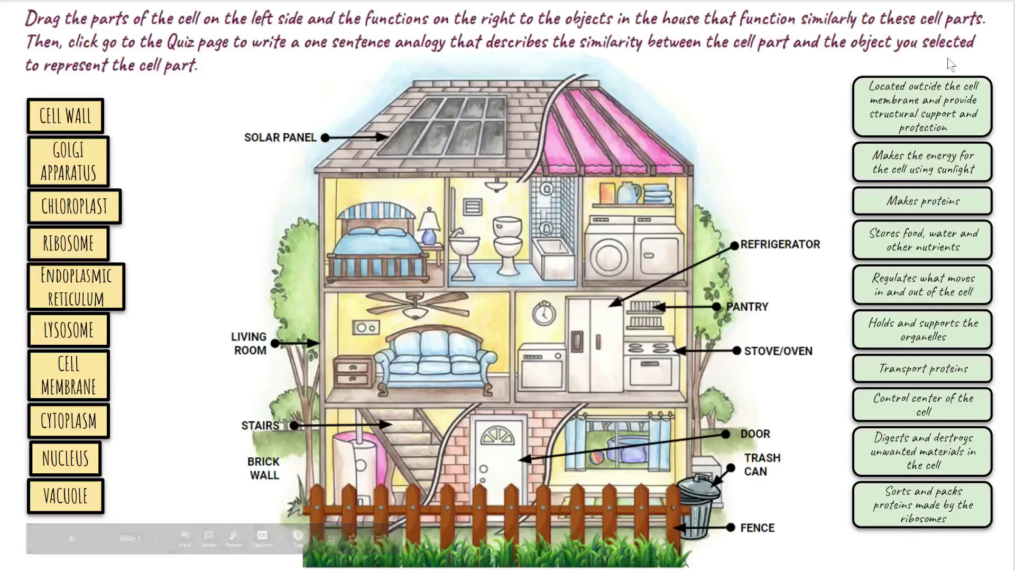
# Step: Exit the slideshow preview and return to the editor
pyautogui.press('Escape')
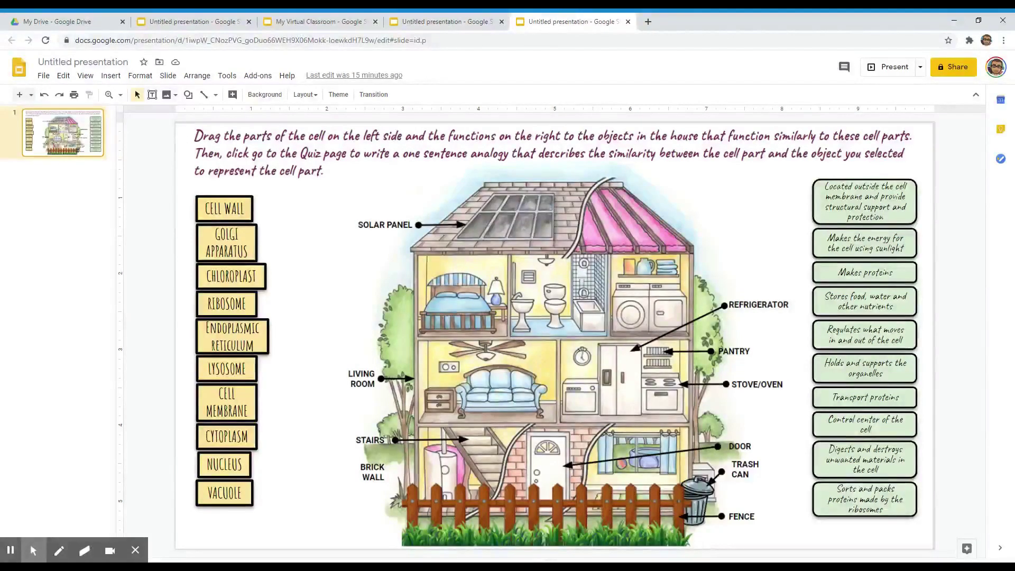
# Step: Move CELL WALL, RIBOSOME, ENDOPLASMIC RETICULUM, CELL MEMBRANE and CYTOPLASM beside fence, stove, stairs, door and brick wall
pyautogui.moveTo(236, 199); pyautogui.dragTo(800, 503)
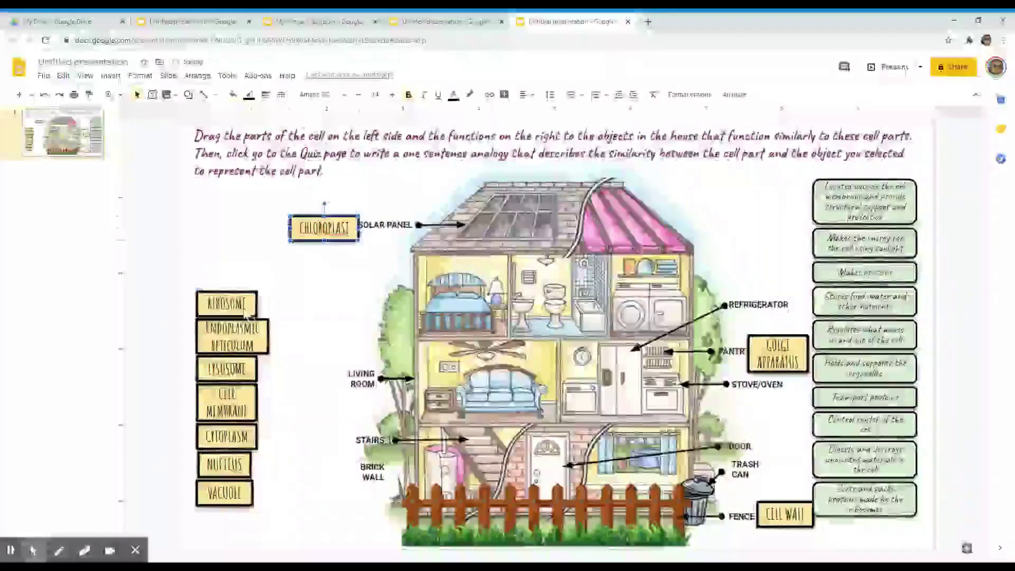
pyautogui.click(249, 291)
pyautogui.moveTo(249, 291); pyautogui.dragTo(794, 390)
pyautogui.click(251, 341)
pyautogui.moveTo(261, 352); pyautogui.dragTo(807, 460)
pyautogui.moveTo(240, 391); pyautogui.dragTo(797, 426)
pyautogui.click(266, 437)
pyautogui.moveTo(266, 436); pyautogui.dragTo(368, 479)
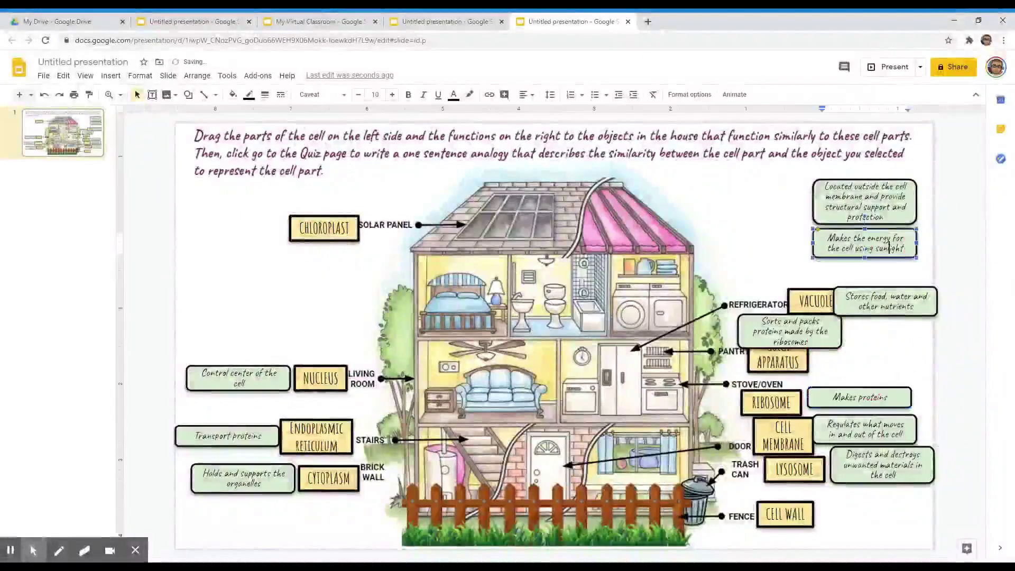
# Step: Place the energy, structural-support, food-storage and protein-packing functions beside CHLOROPLAST, CELL WALL, VACUOLE and GOLGI APPARATUS
pyautogui.moveTo(865, 243); pyautogui.dragTo(327, 243)
pyautogui.moveTo(860, 182); pyautogui.dragTo(872, 496)
pyautogui.moveTo(891, 288); pyautogui.dragTo(837, 254)
pyautogui.click(782, 315)
pyautogui.moveTo(781, 314); pyautogui.dragTo(857, 340)
pyautogui.click(927, 321)
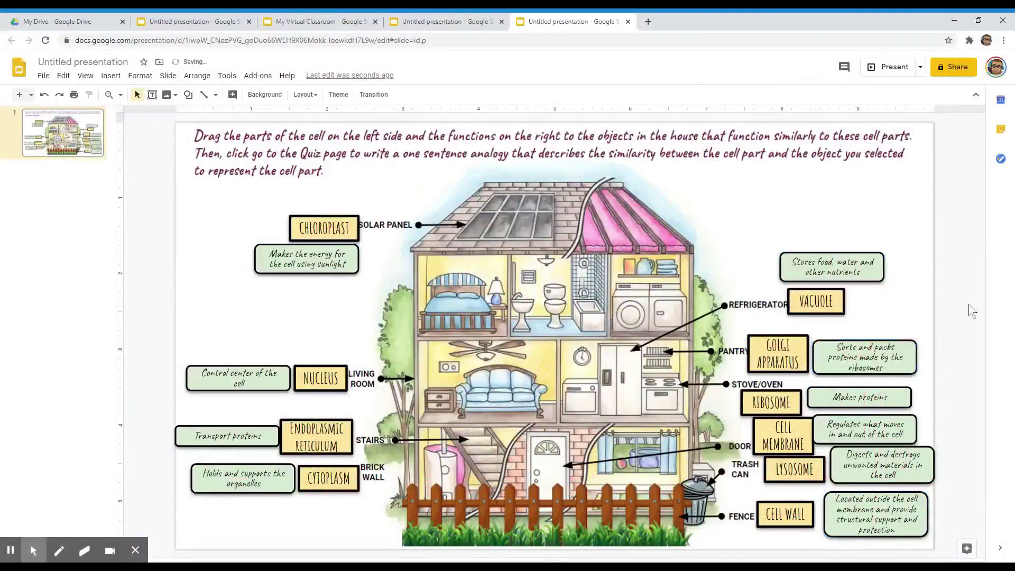